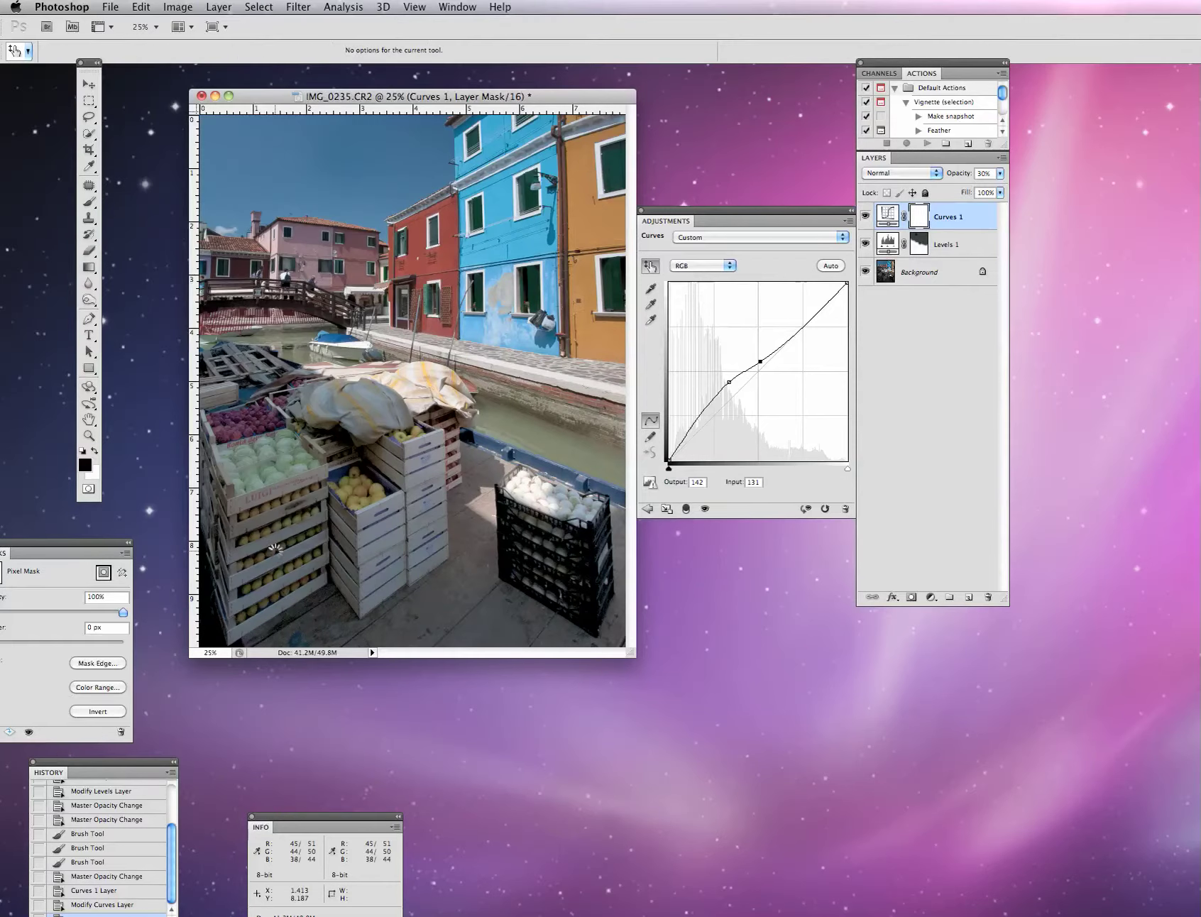
- Flatten the image from the Layer menu, then undo it to restore the layers
click(223, 10)
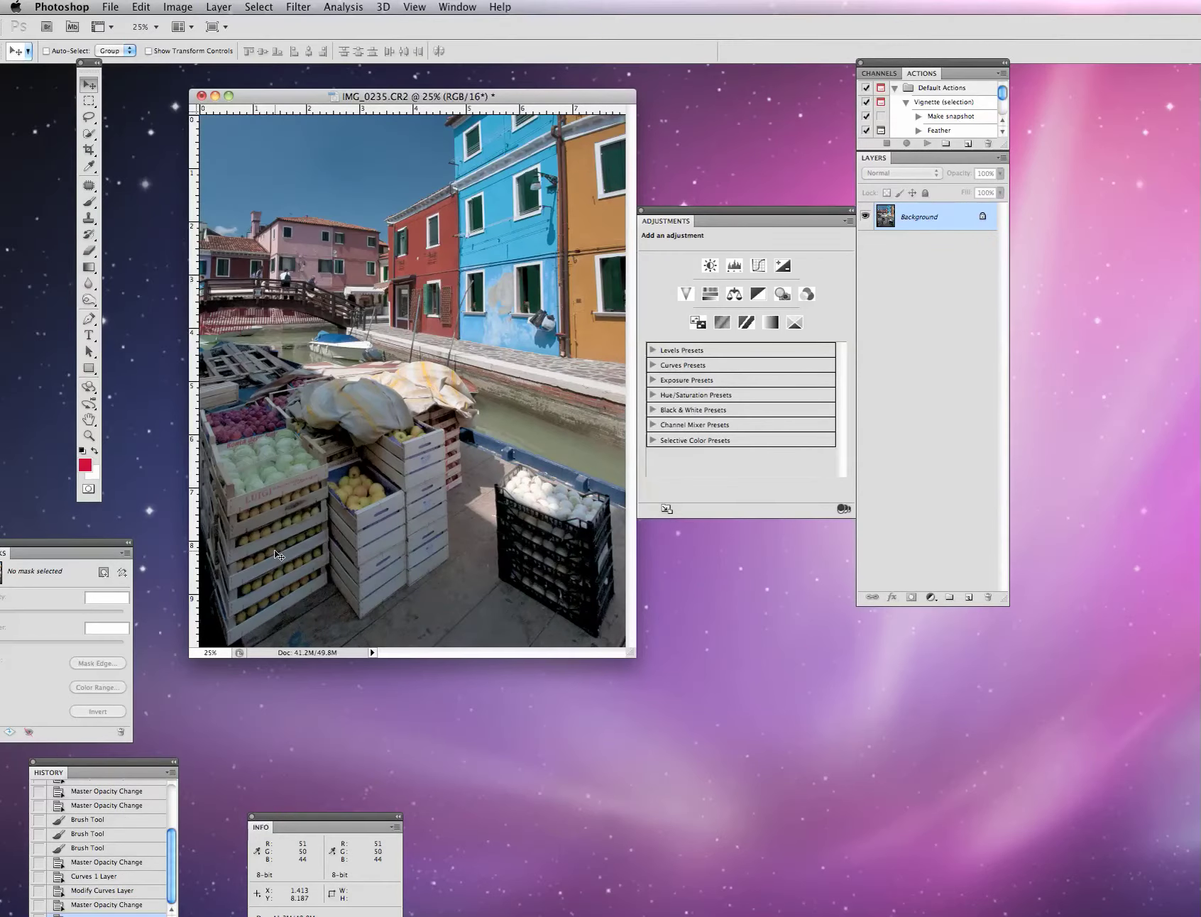
mouse_move(211, 8)
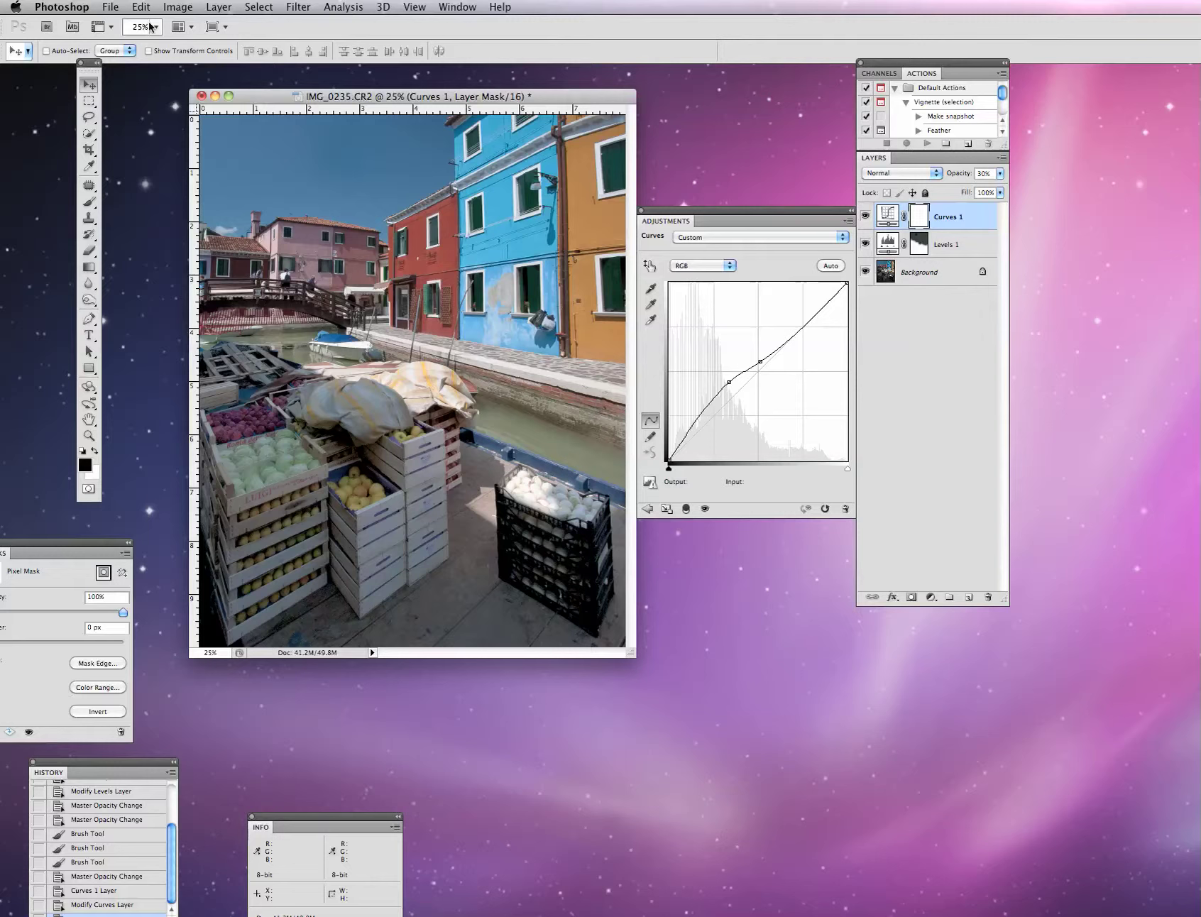
click(274, 550)
key(super+z)
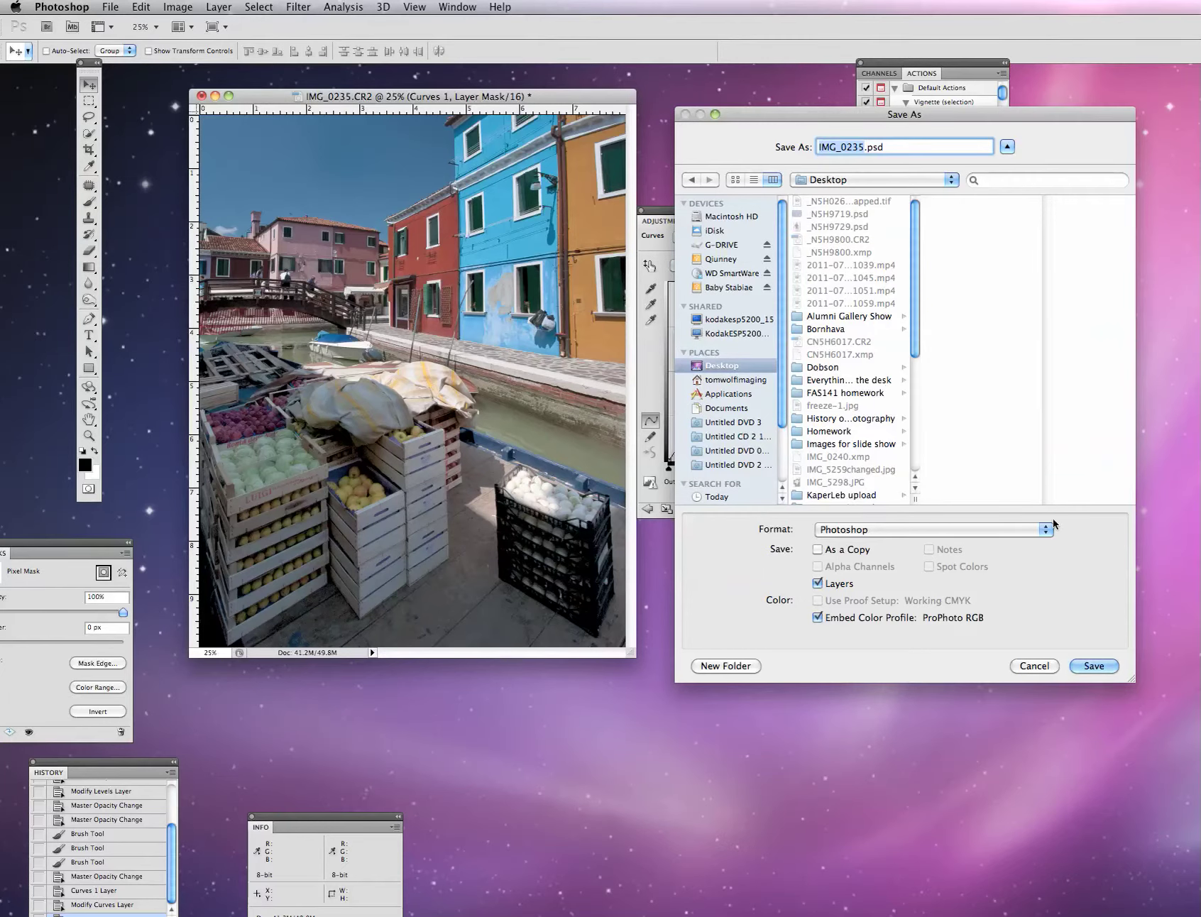
- Hide the panels and open Save As with the Desktop as the save location
key(Tab)
click(106, 7)
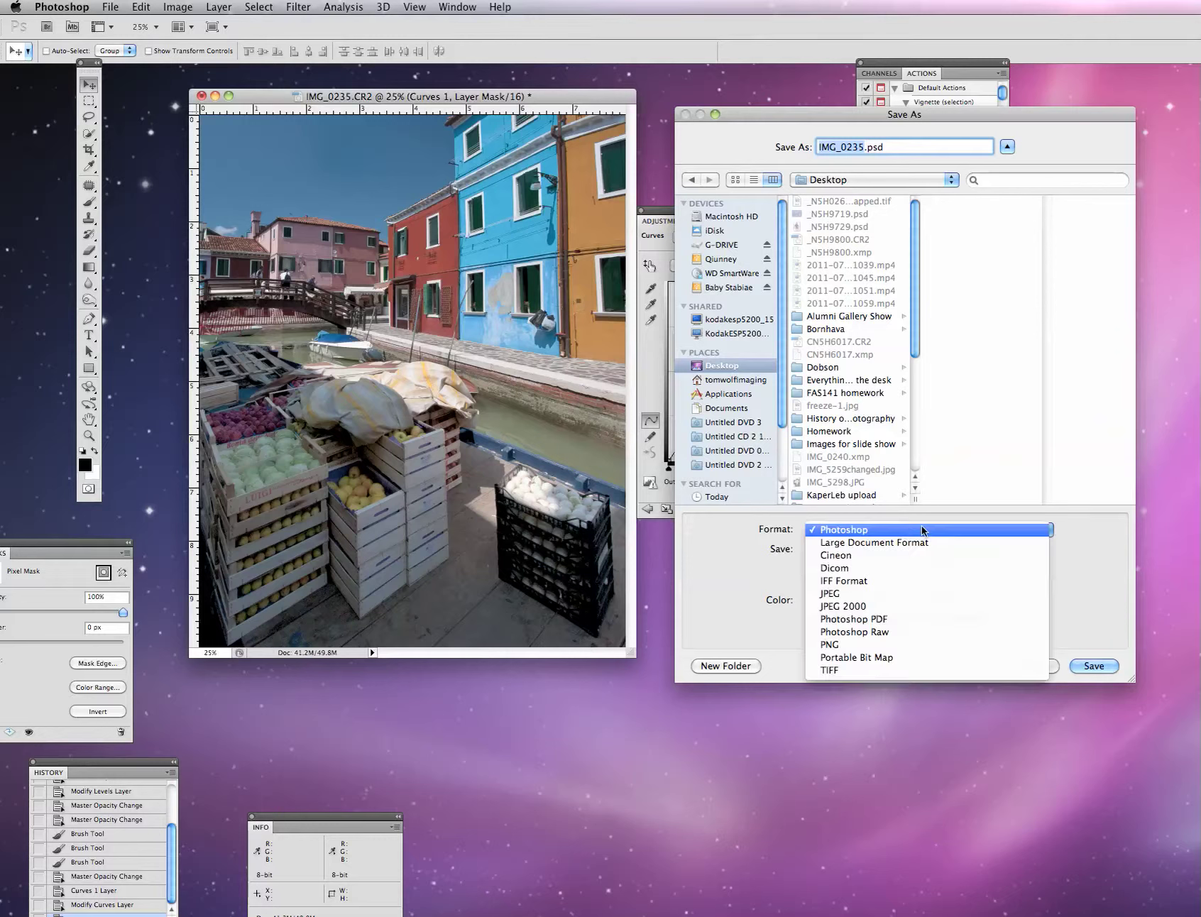
click(135, 227)
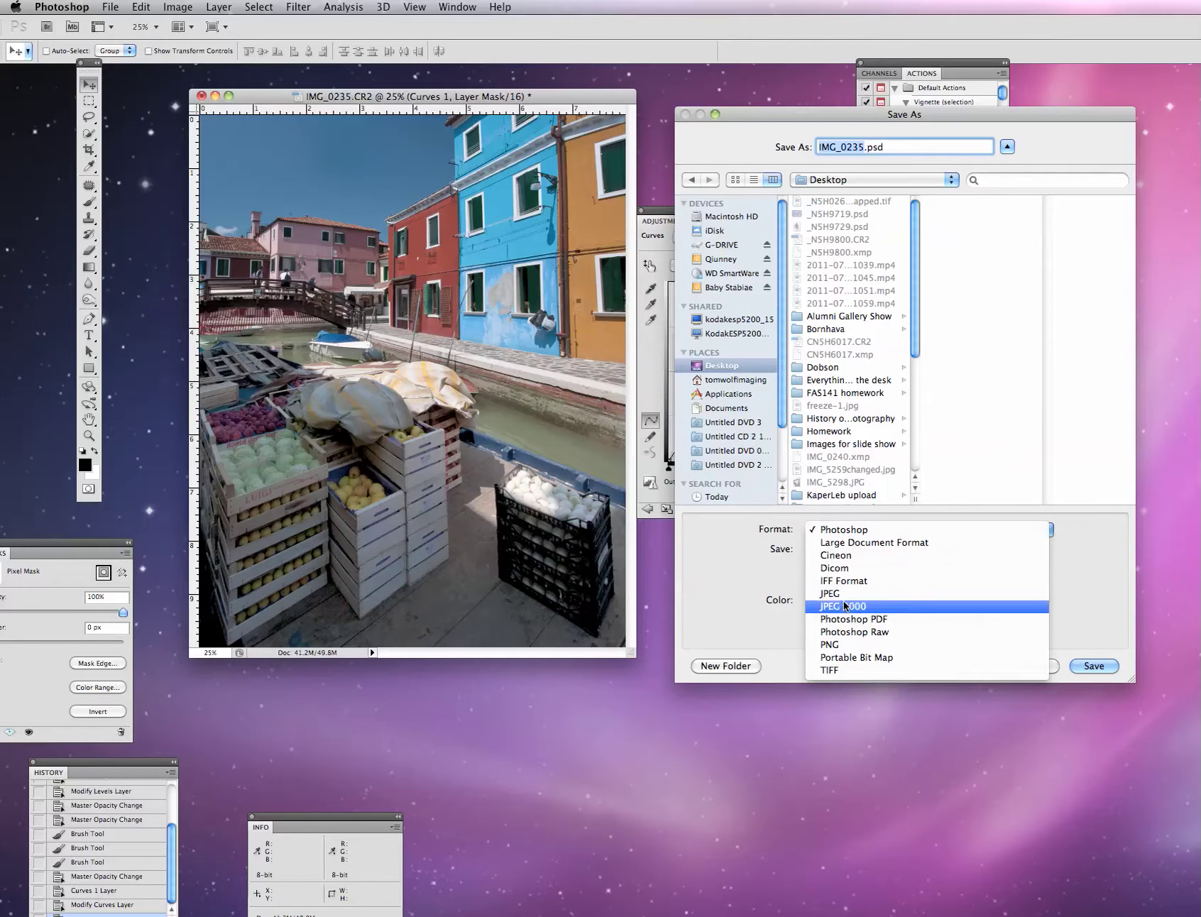
click(936, 179)
click(720, 355)
click(719, 353)
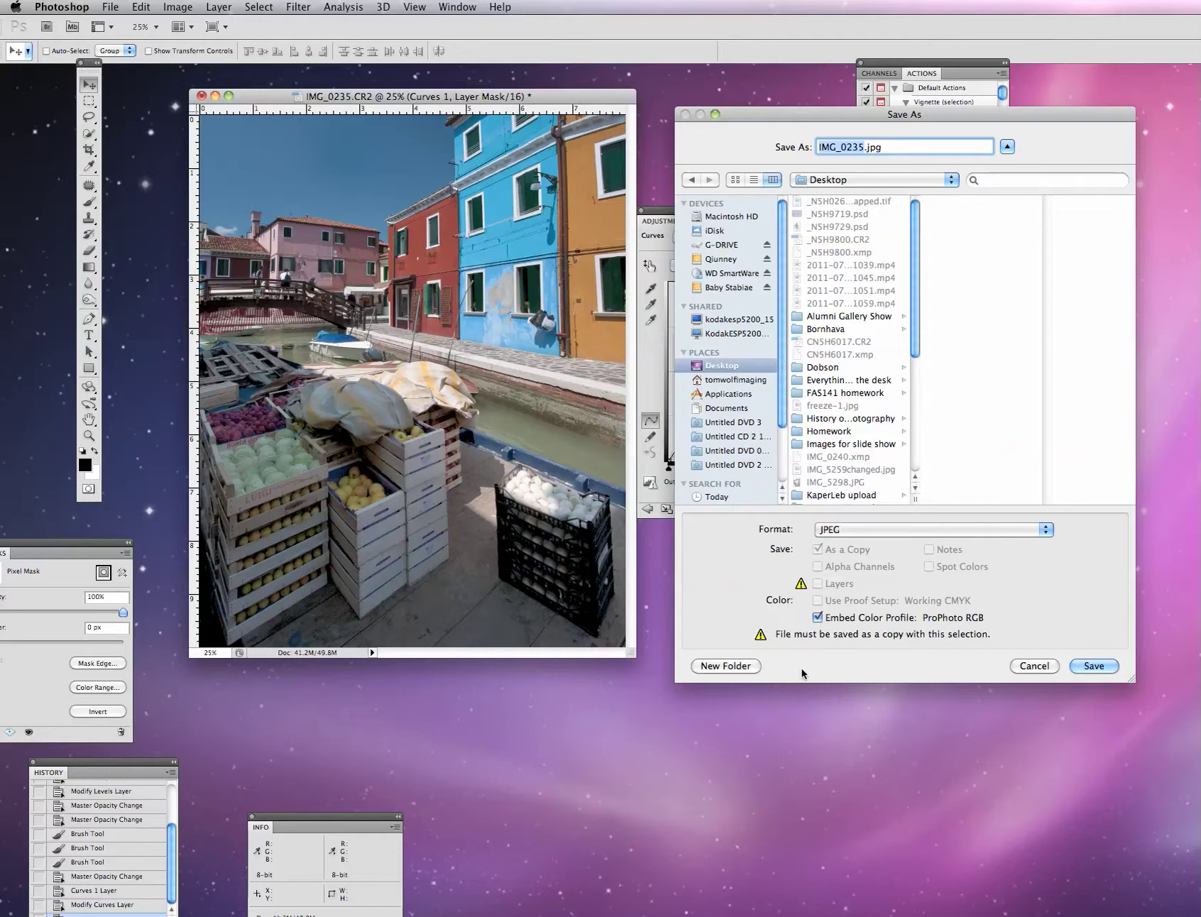
- Try JPEG as the save format, then switch it back to Photoshop
click(923, 529)
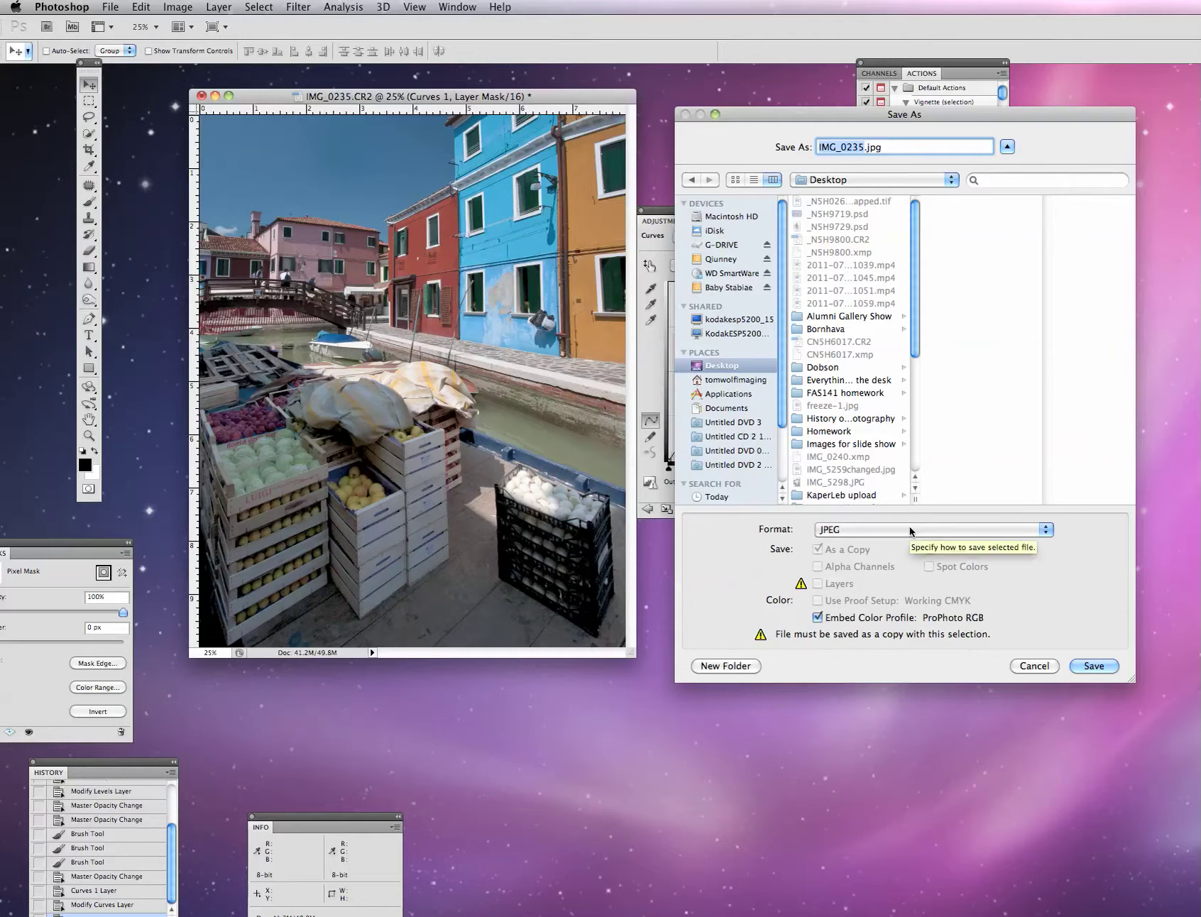
click(843, 531)
click(842, 531)
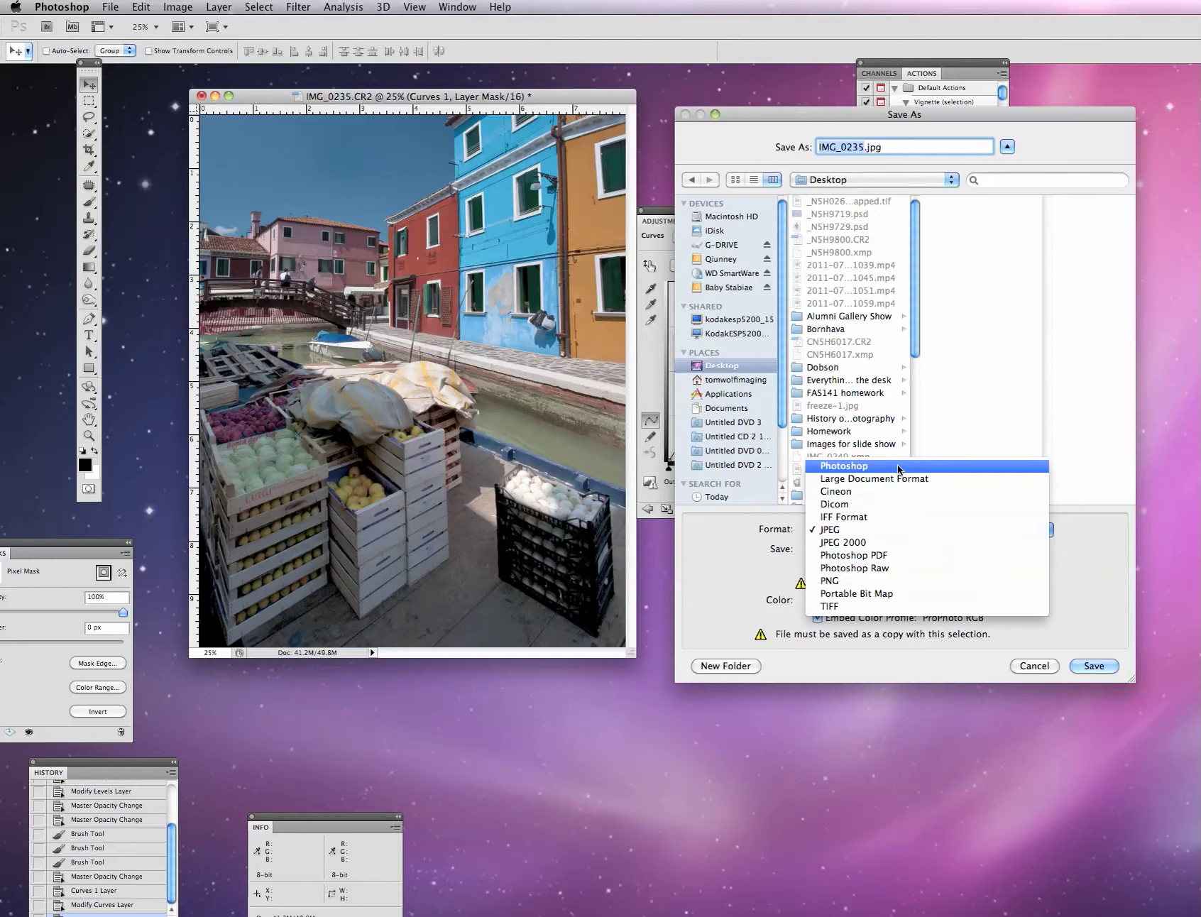
click(839, 595)
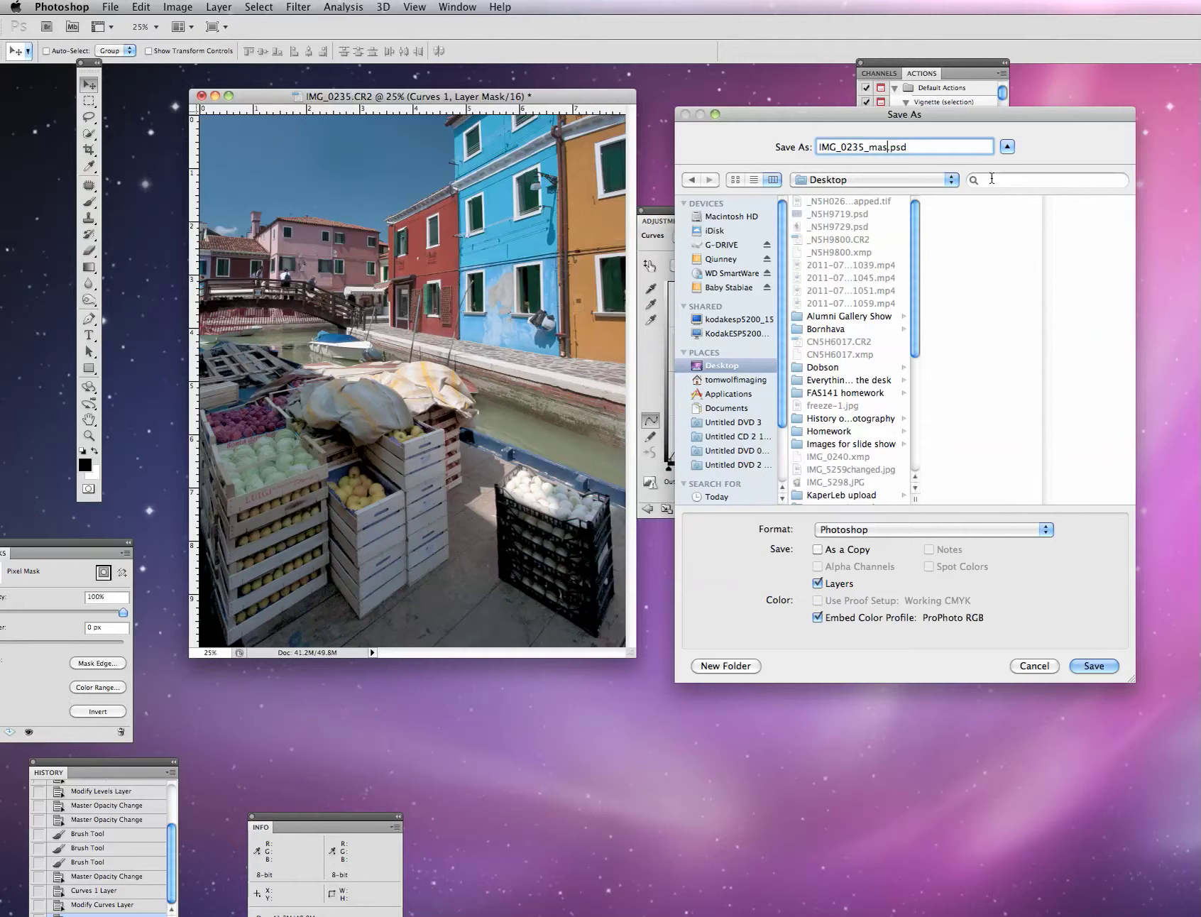
click(909, 527)
click(898, 467)
- Rename the file to IMG_0235_master in the Save As name field
click(864, 146)
text(__)
key(BackSpace)
text(master)
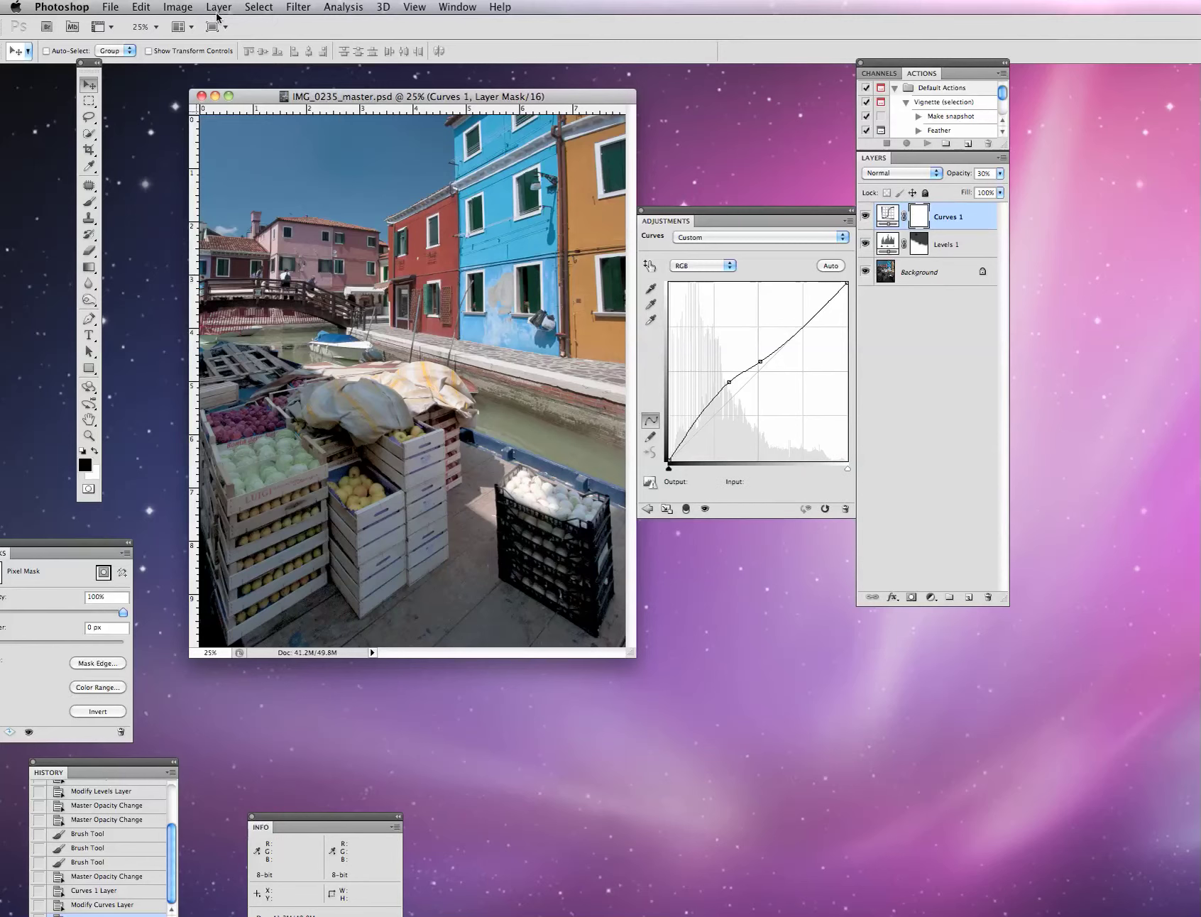
- Save IMG_0235_master.psd, suppressing the compatibility notice, then flatten the image to the Background layer
click(1094, 666)
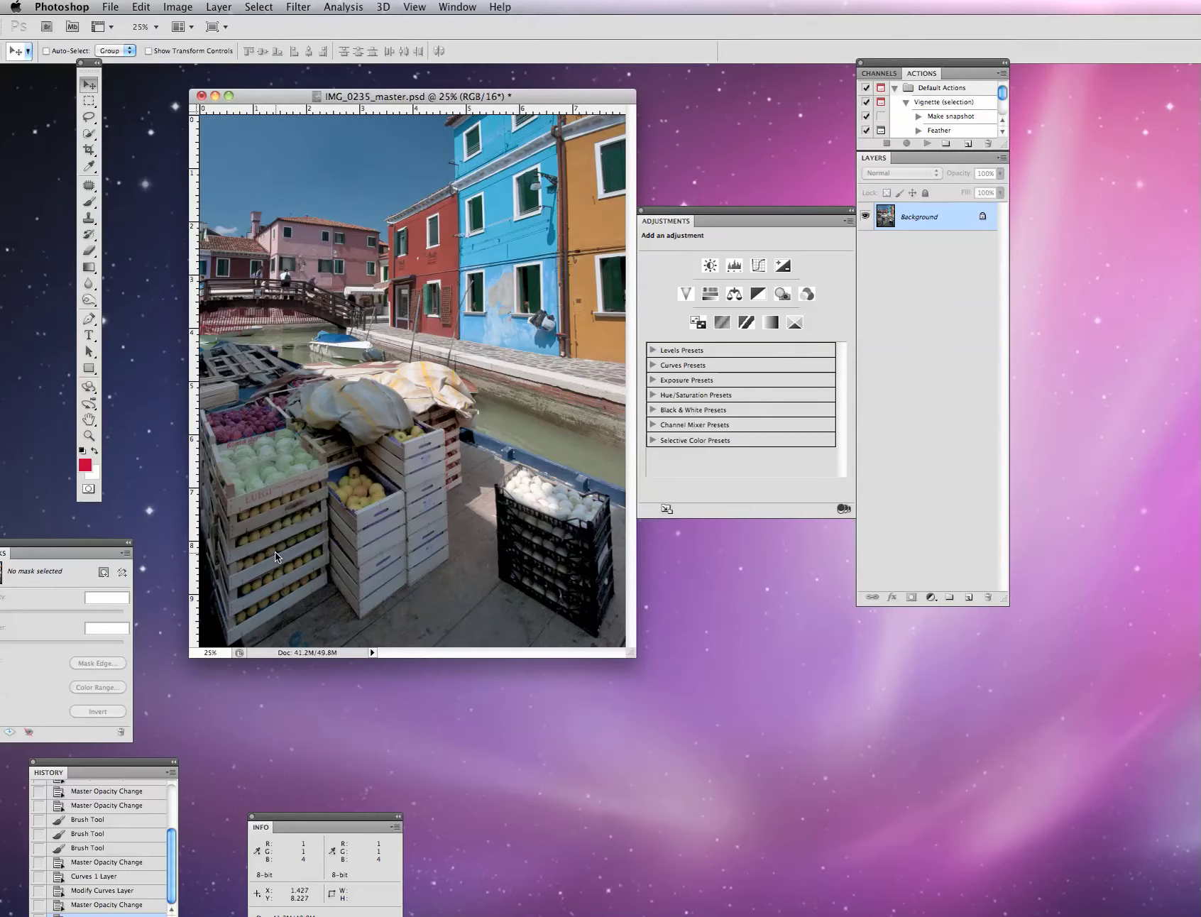
click(717, 505)
click(1060, 438)
click(225, 10)
click(276, 551)
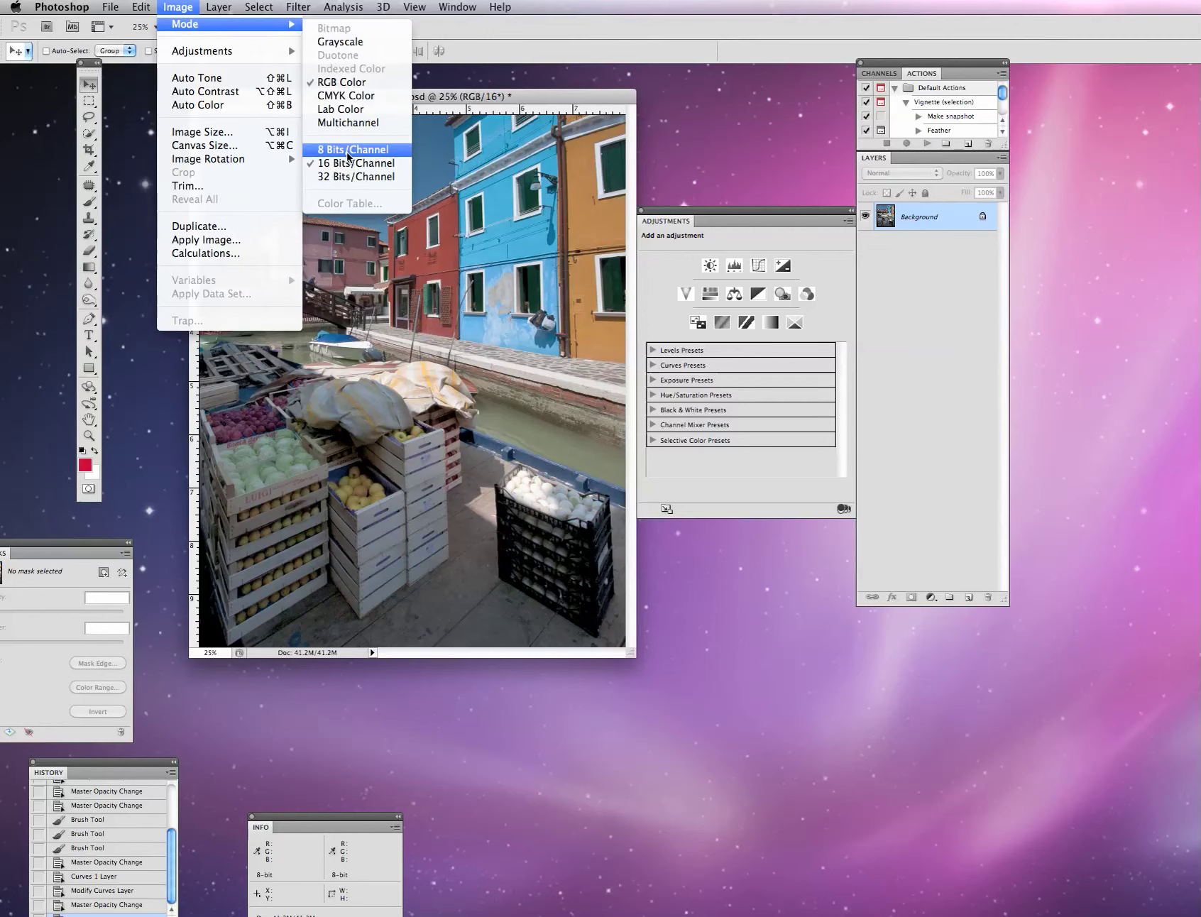
- Start a JPEG Save As, then cancel it to change bit depth first
click(110, 7)
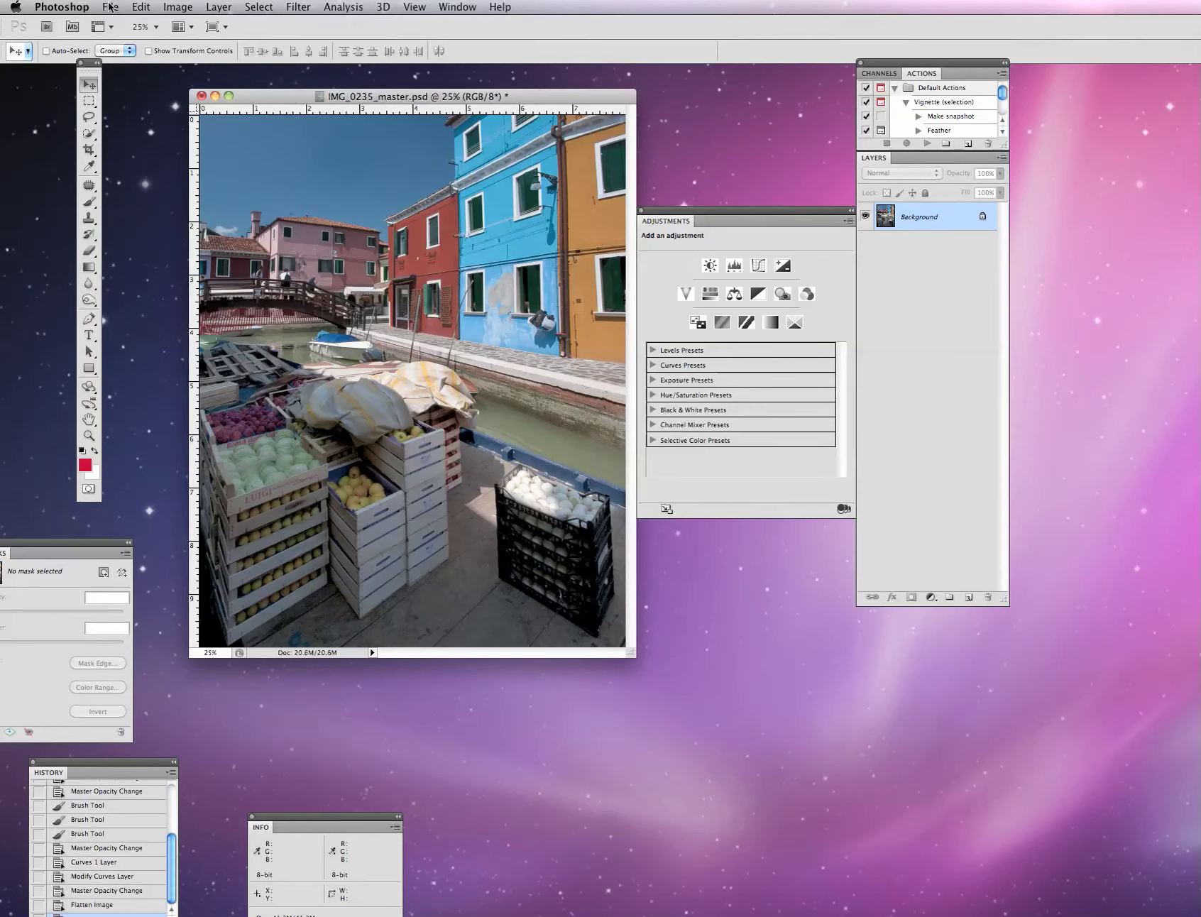
click(146, 228)
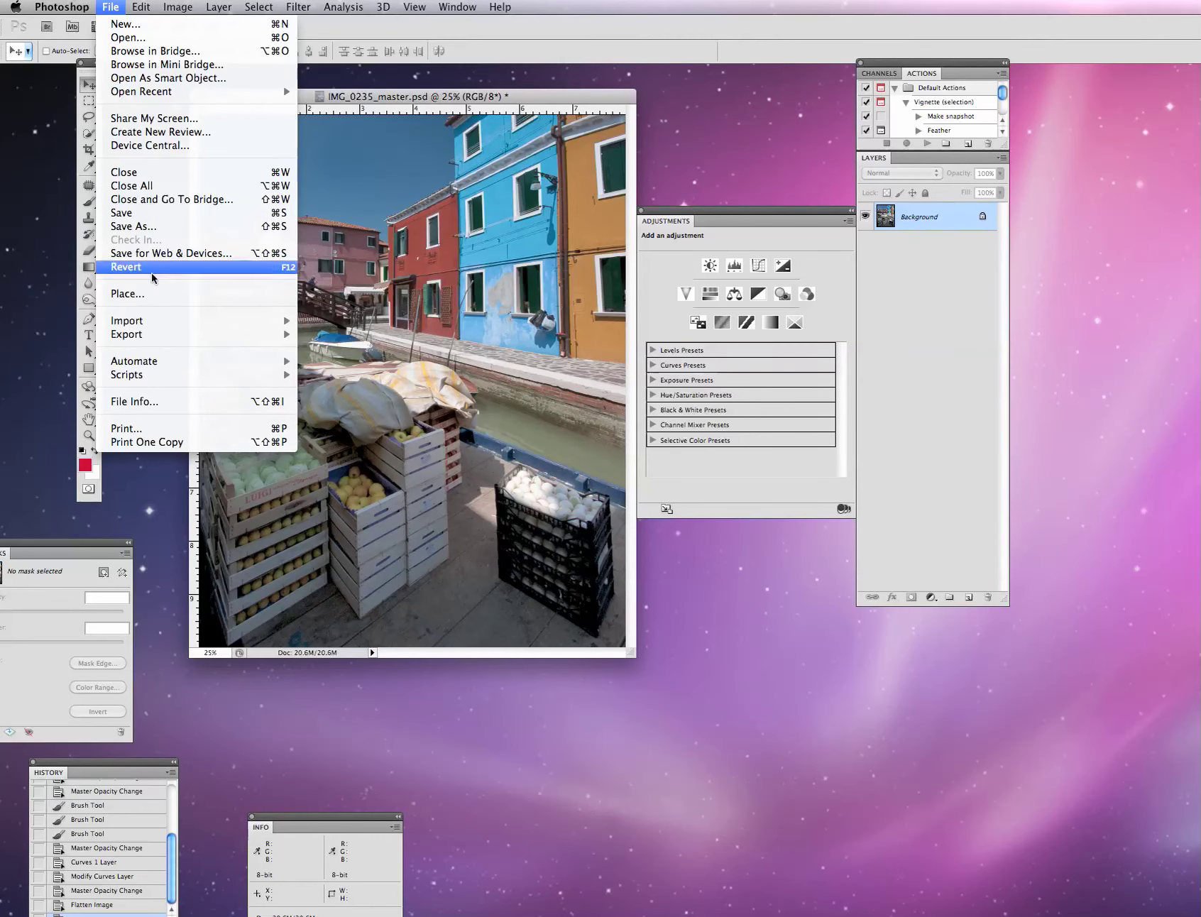
click(906, 531)
click(938, 593)
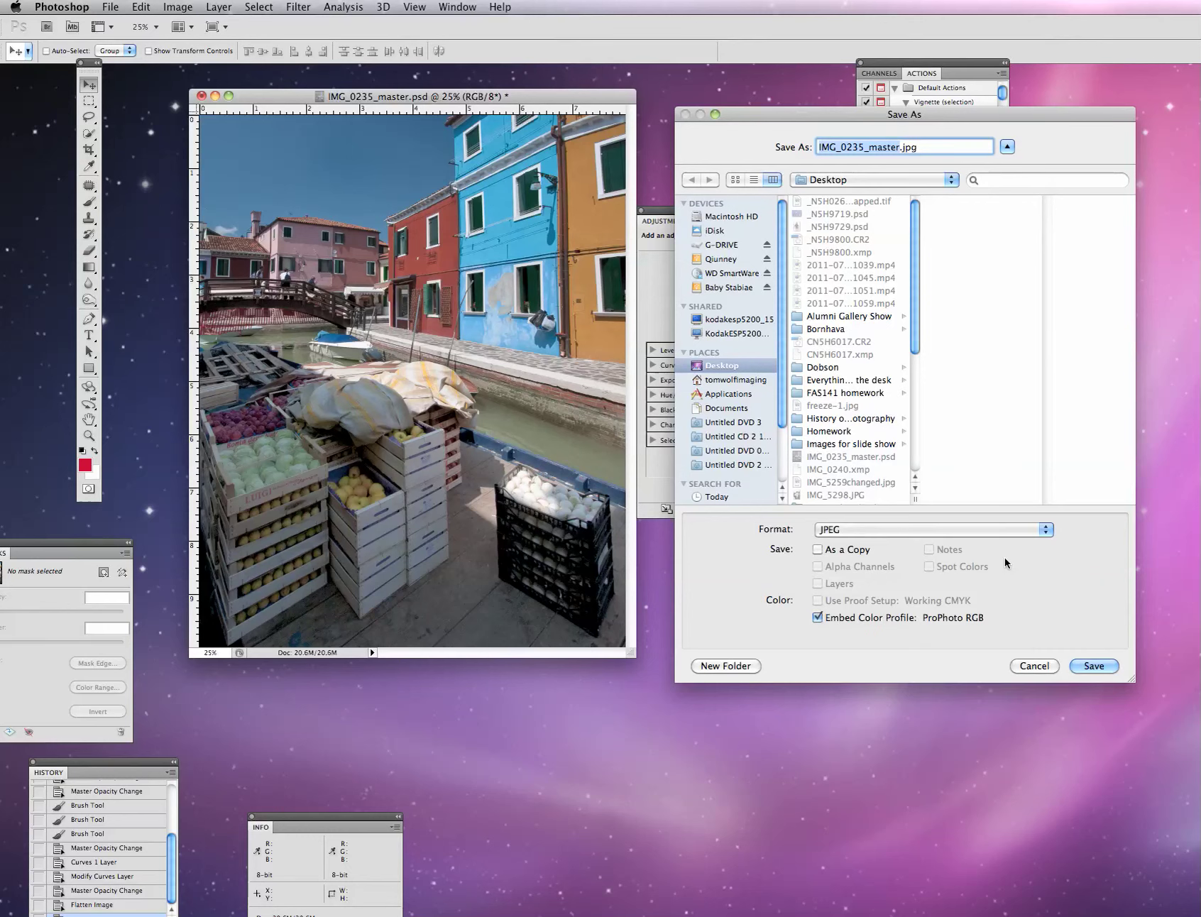
click(1035, 666)
- Convert the image to 8 Bits/Channel through Image > Mode
click(181, 9)
mouse_move(186, 23)
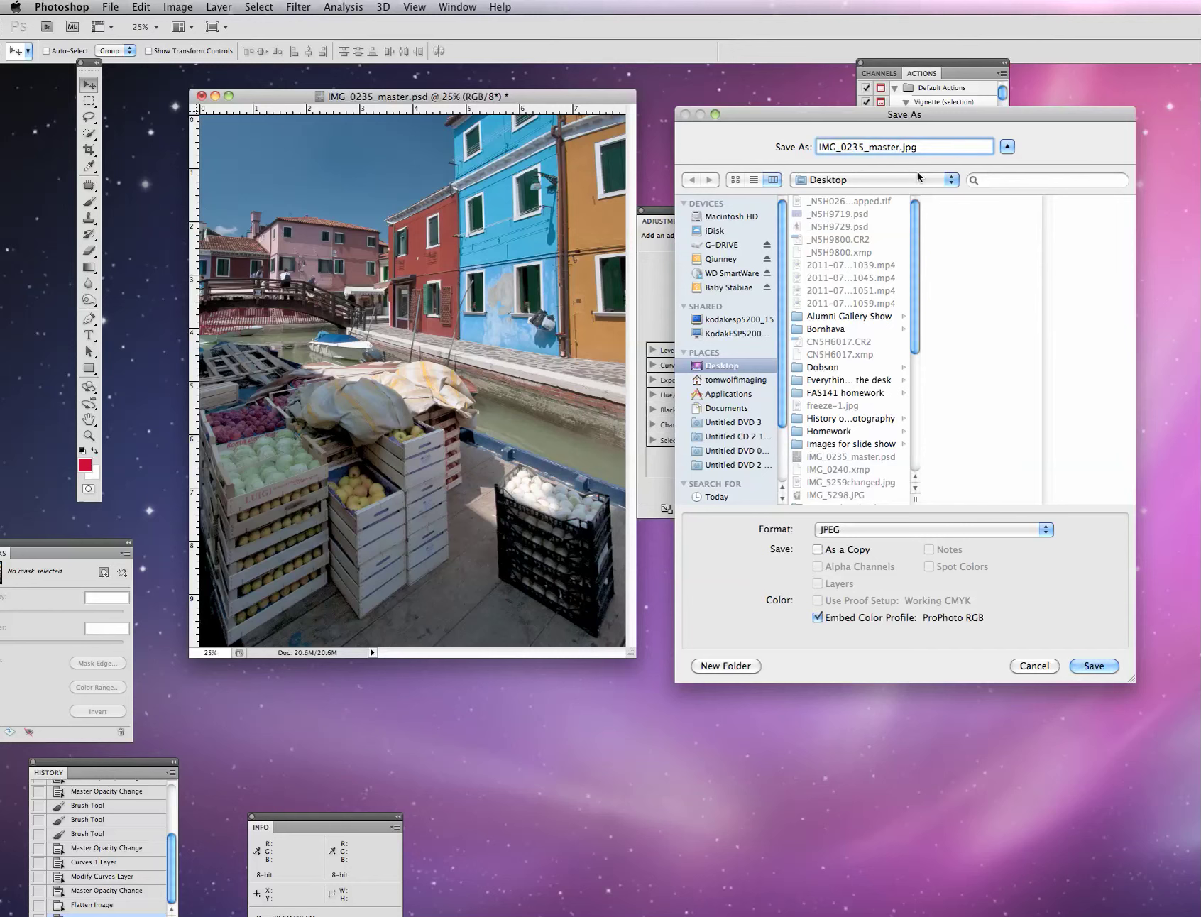
click(348, 150)
- Reopen Save As for the 8-bit image with JPEG as the format
click(110, 7)
click(159, 226)
click(893, 530)
click(894, 644)
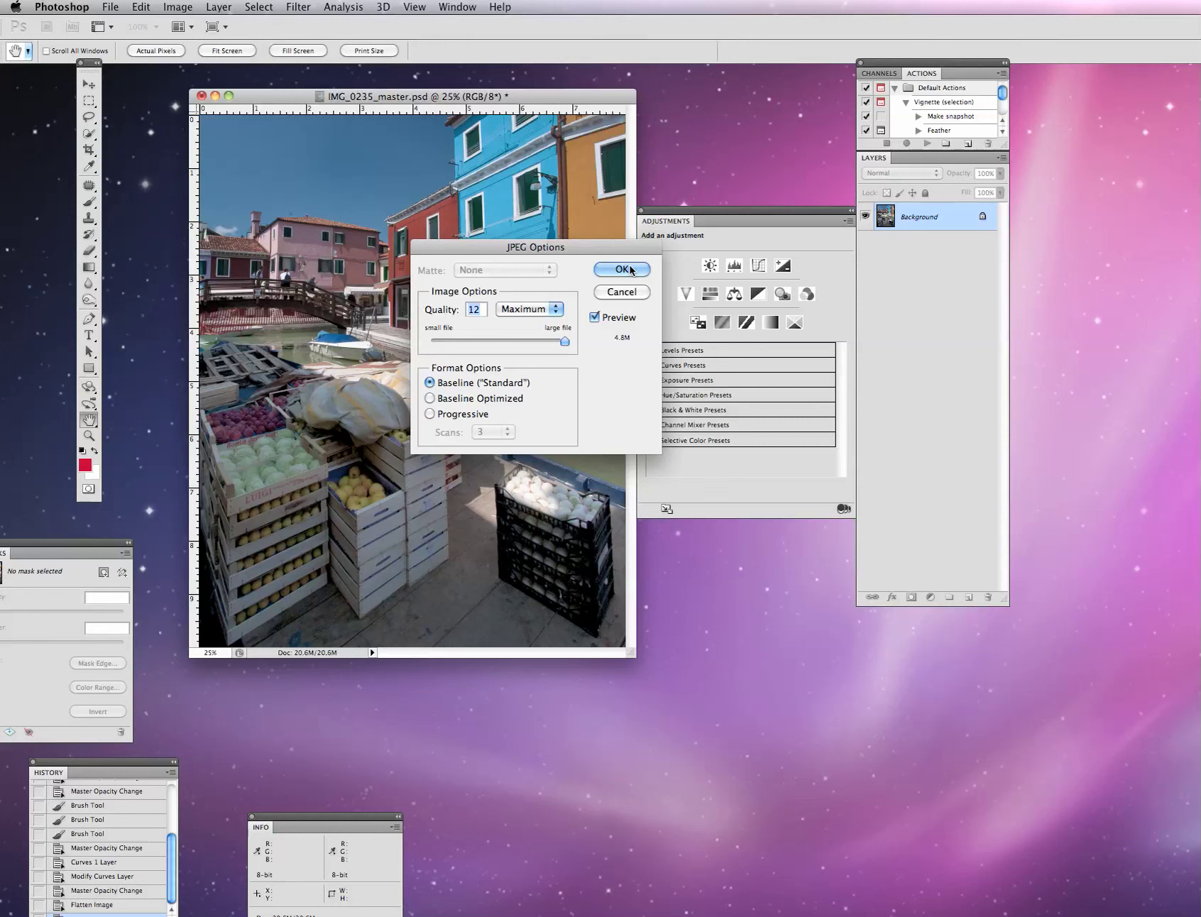
- Select the file name field in the Save As dialog for editing
click(899, 148)
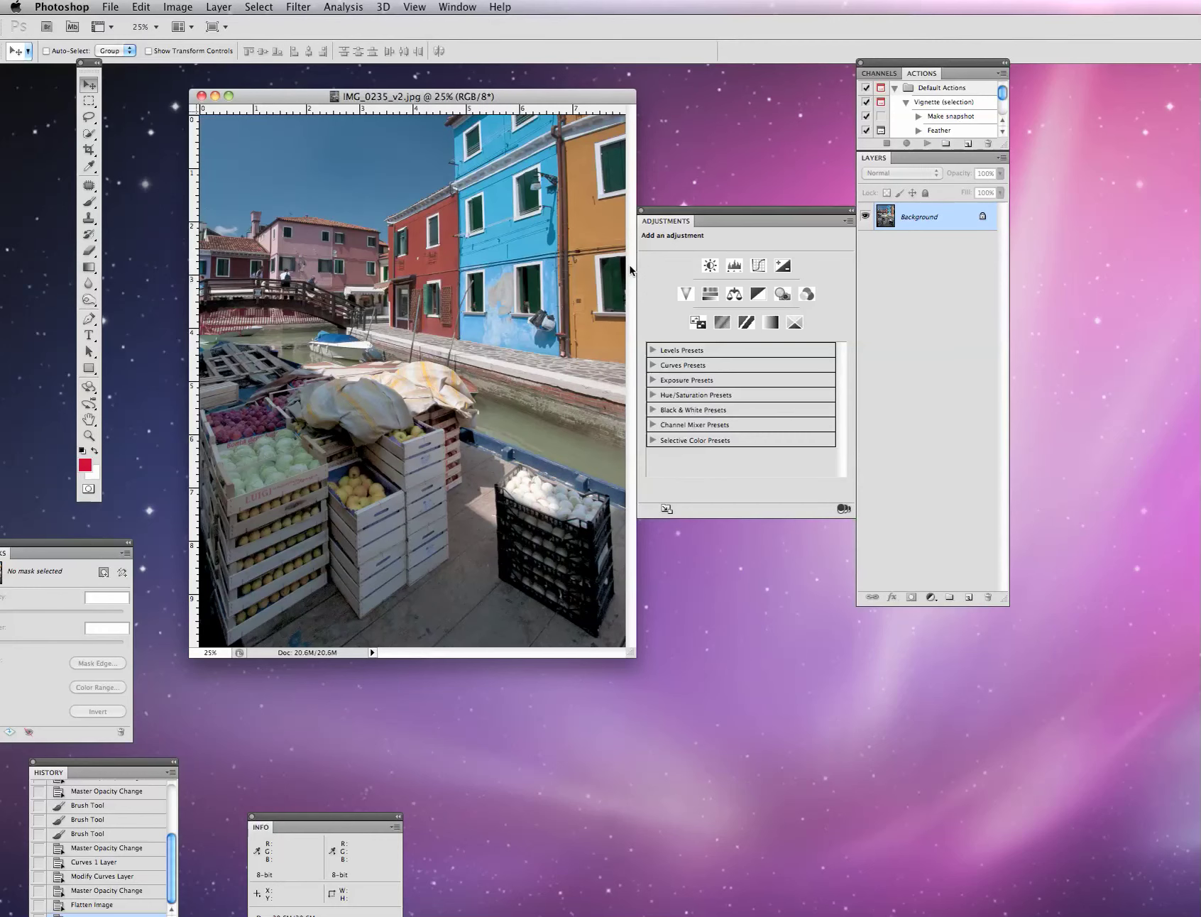
- Replace 'master' with 'v2' so the file is named IMG_0235_v2
key(BackSpace)
key(BackSpace)
key(BackSpace)
key(BackSpace)
key(BackSpace)
key(BackSpace)
text(v2)
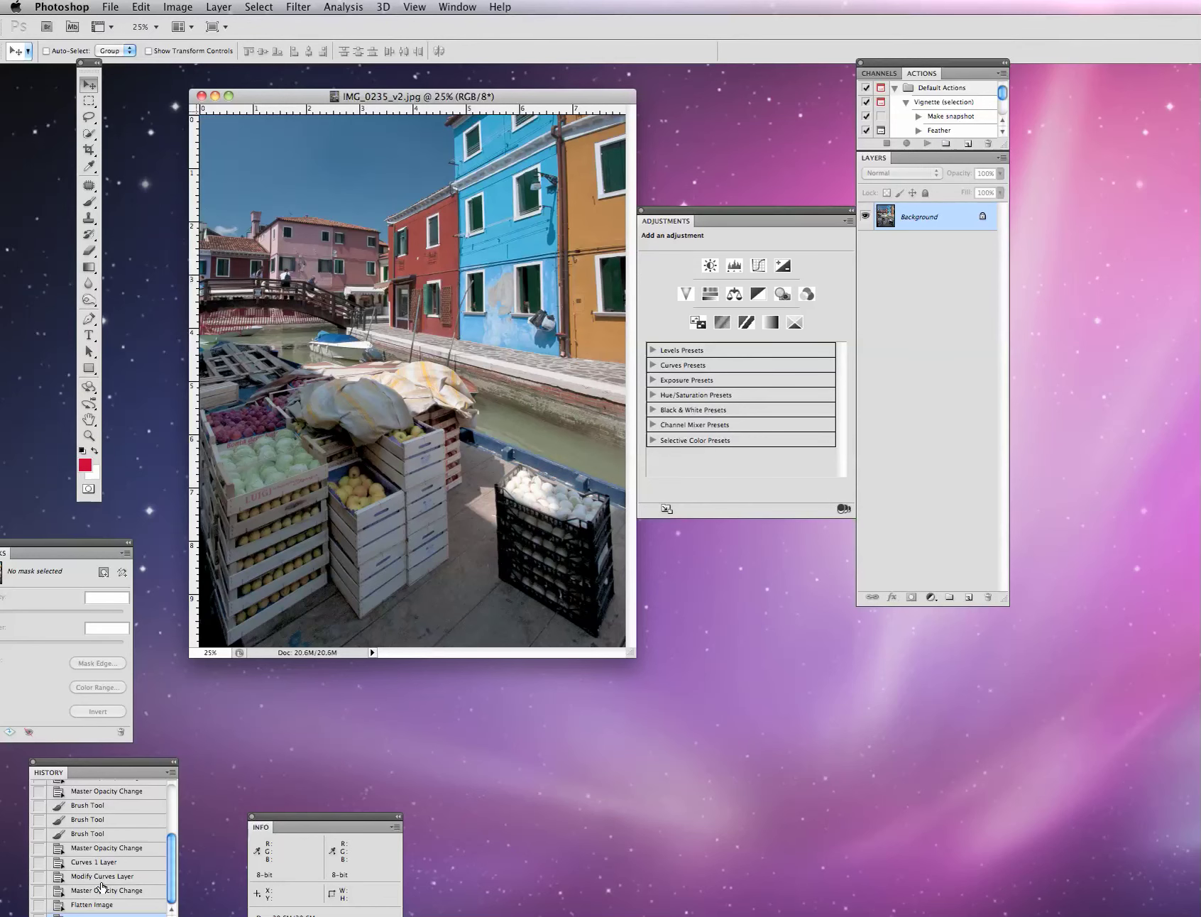